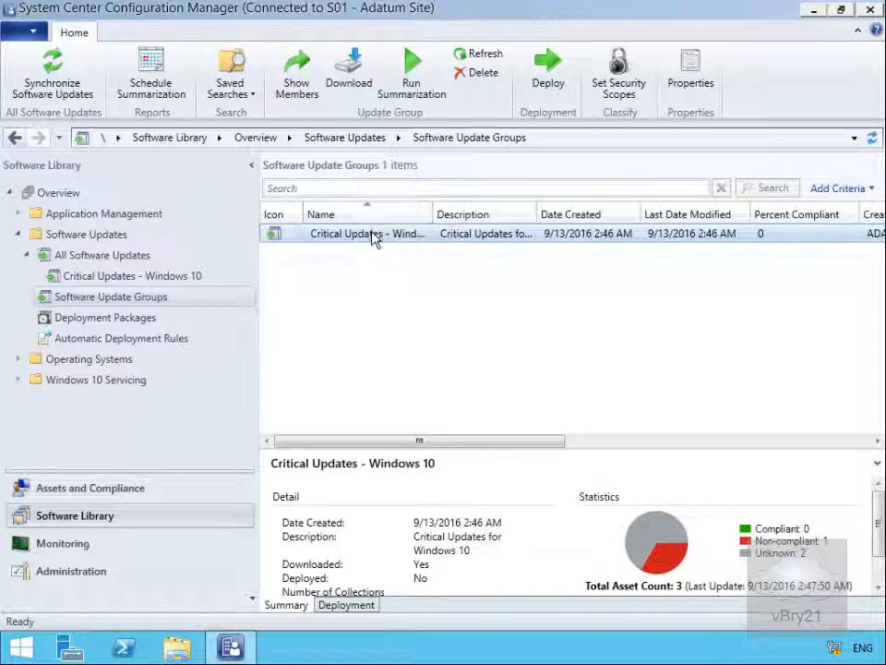
- Start a deployment of the Critical Updates - Windows 10 update group and name it Critical Updates - Windows 10
right_click(373, 238)
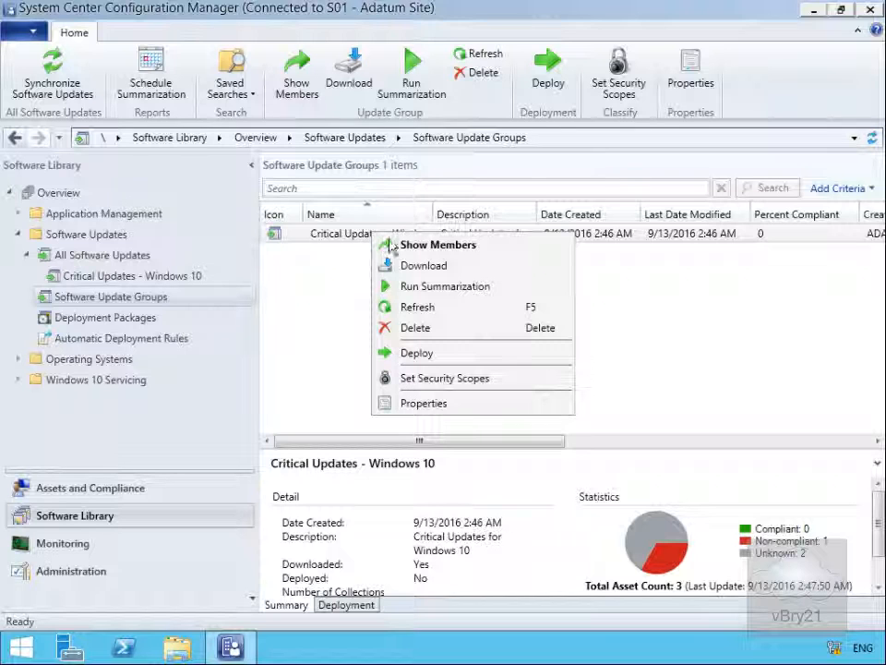
left_click(429, 354)
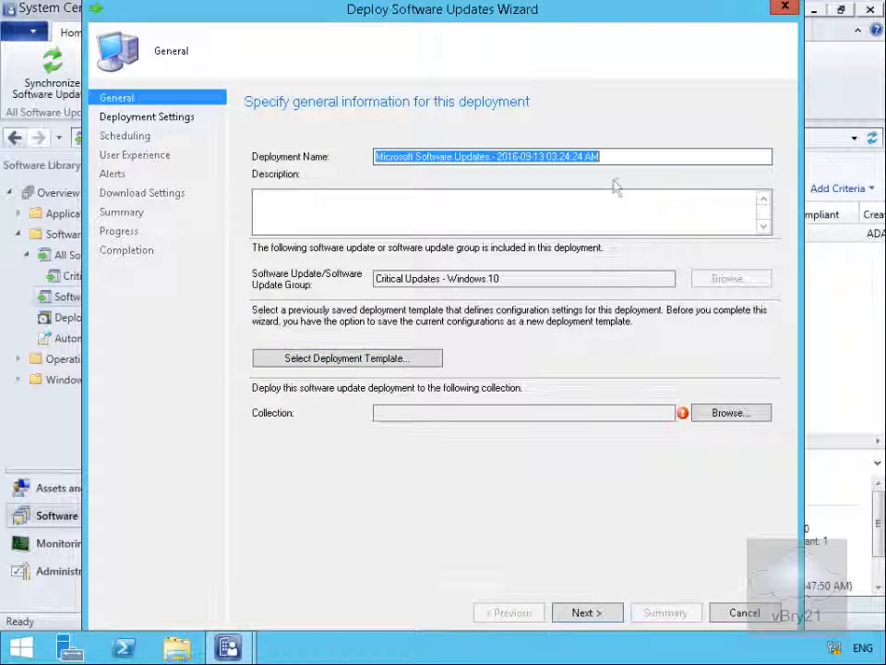
left_click_drag(609, 157, 361, 163)
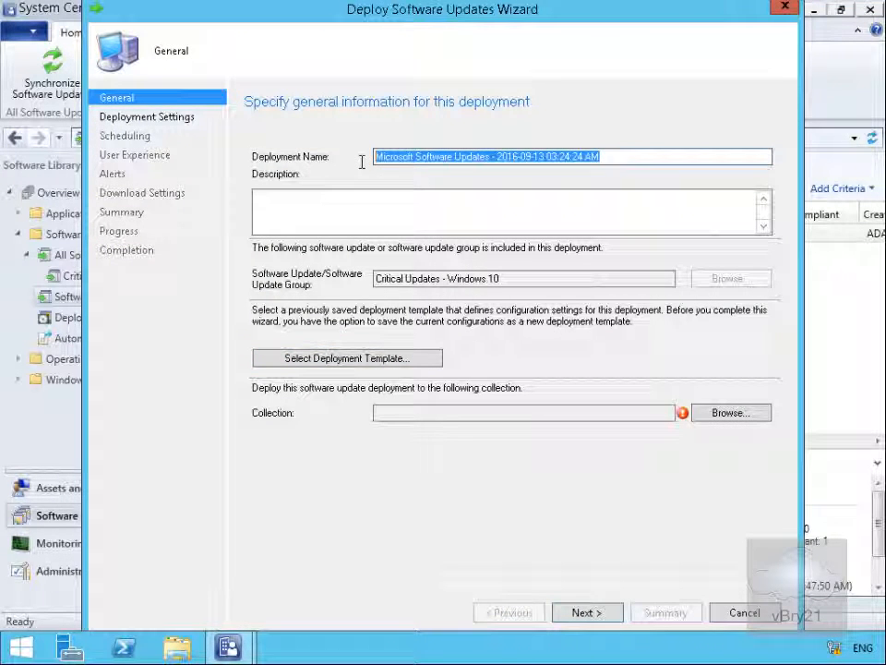
type("Critical Updates - Windows 10")
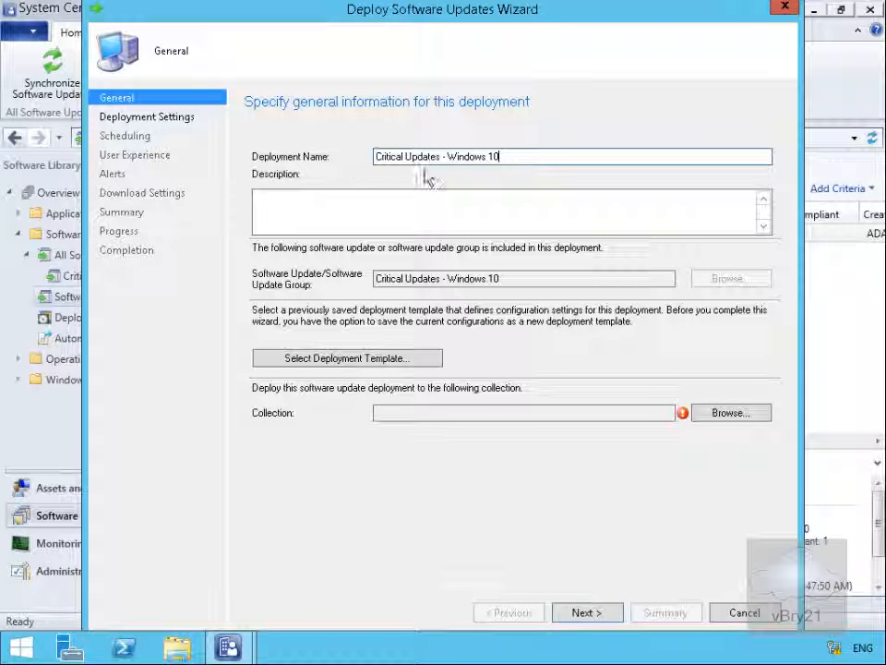
- Target the deployment at the All Windows 10 Workstations device collection and continue to the deployment settings
left_click(711, 420)
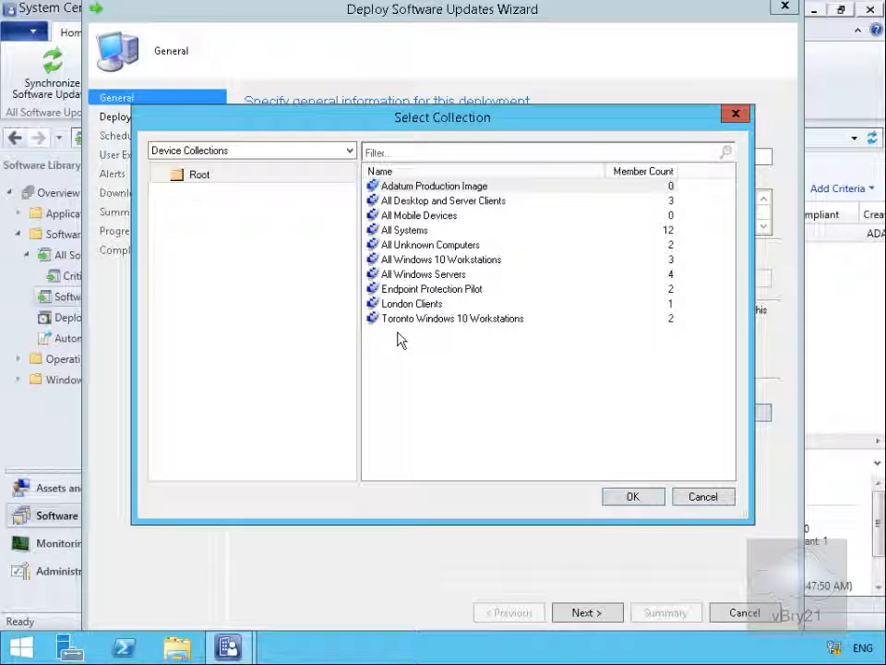
left_click(441, 262)
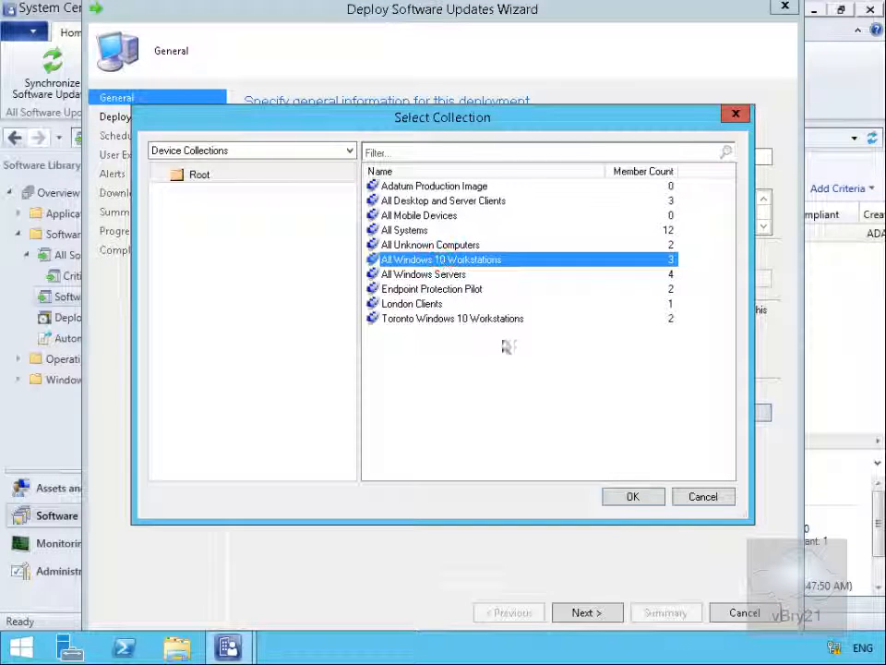
left_click(630, 499)
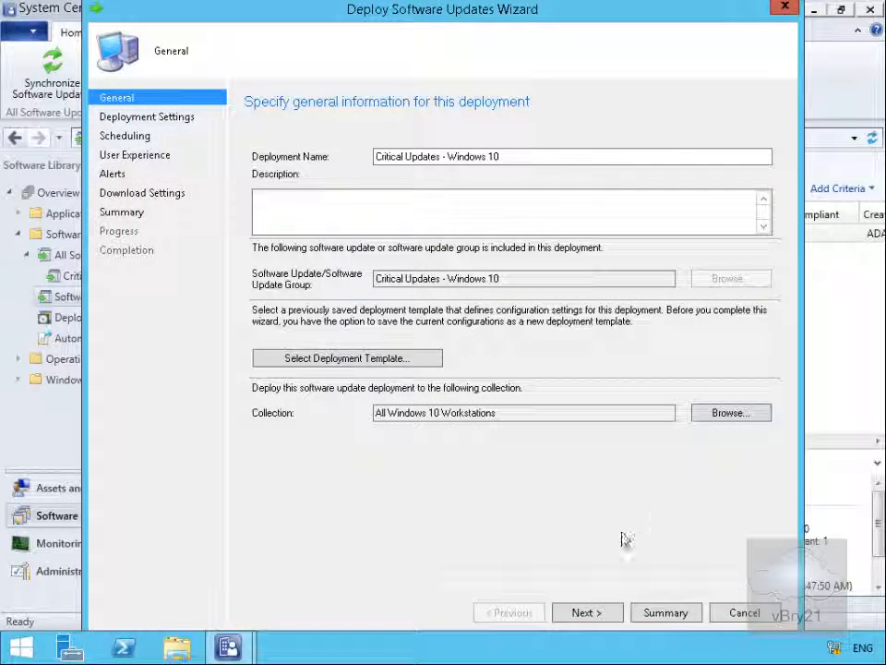
left_click(590, 613)
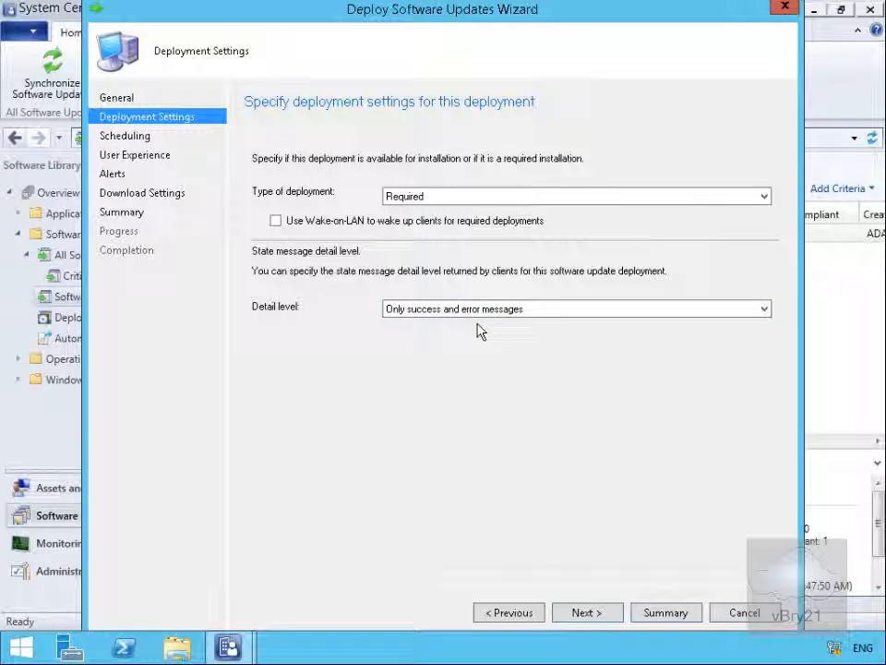
- Accept the default deployment settings and schedule the installation deadline as soon as possible
left_click(585, 613)
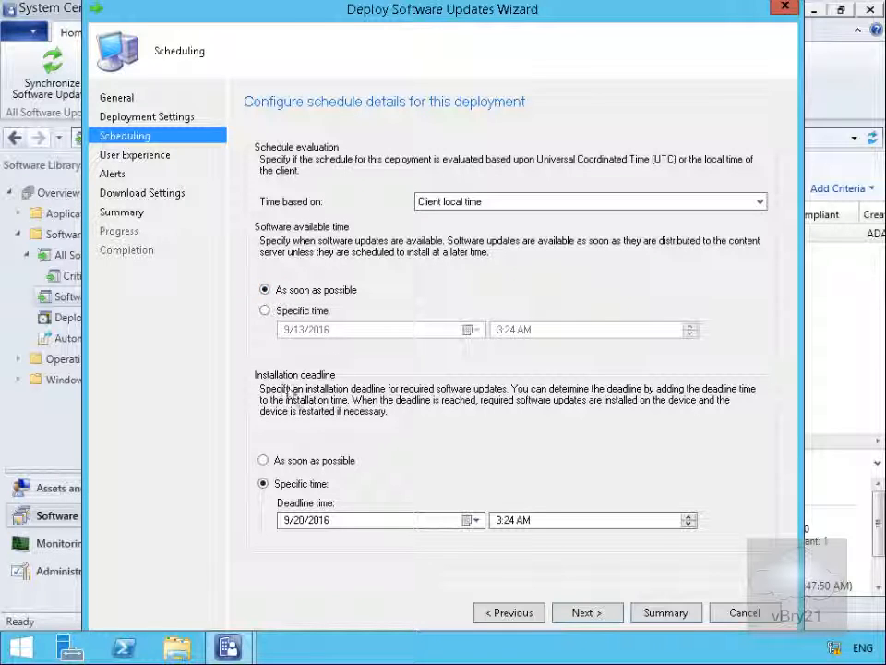
left_click(312, 461)
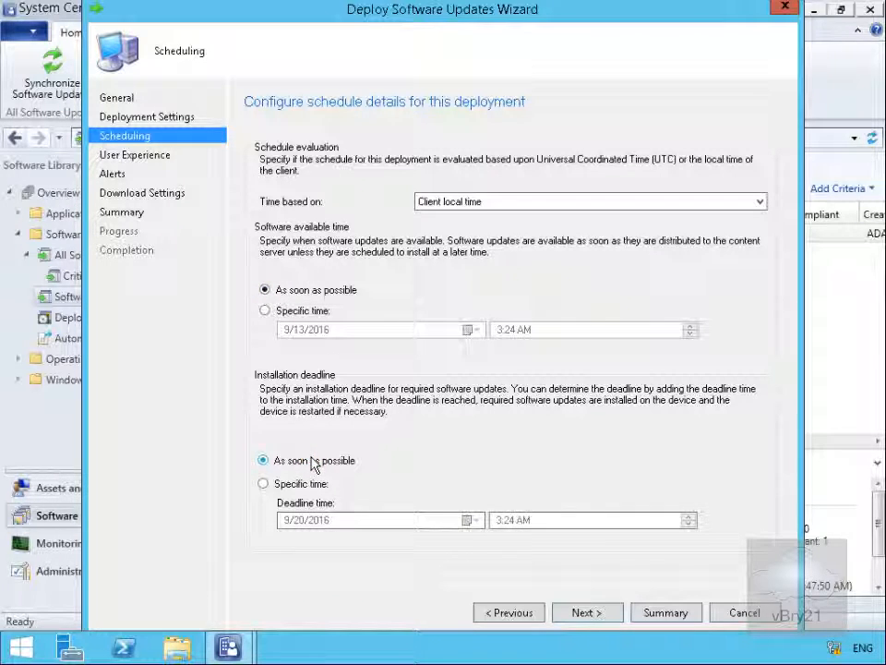
left_click(581, 613)
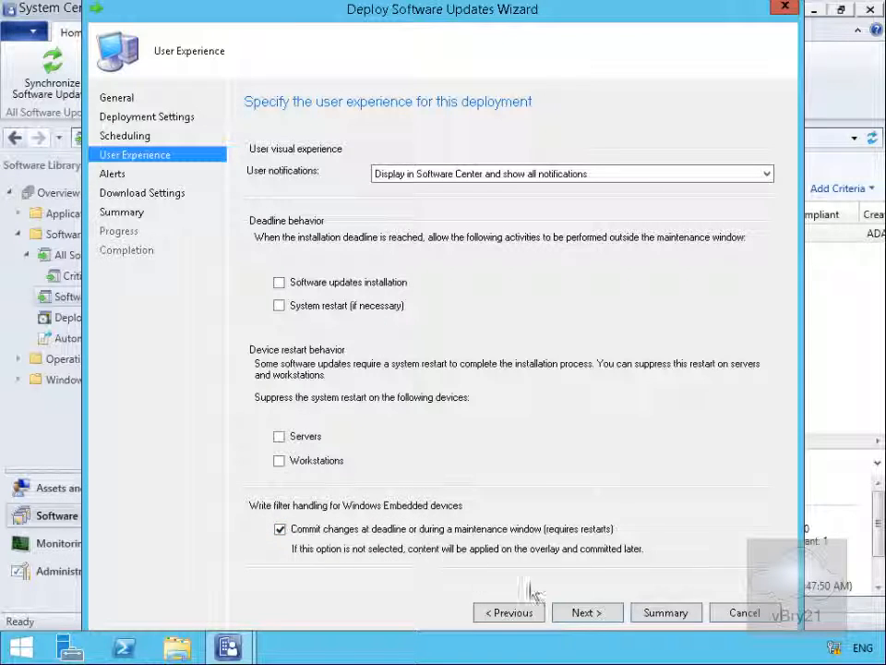
- Keep the default user experience and download settings, and enable the Configuration Manager alert for client compliance below 95 percent
left_click(573, 613)
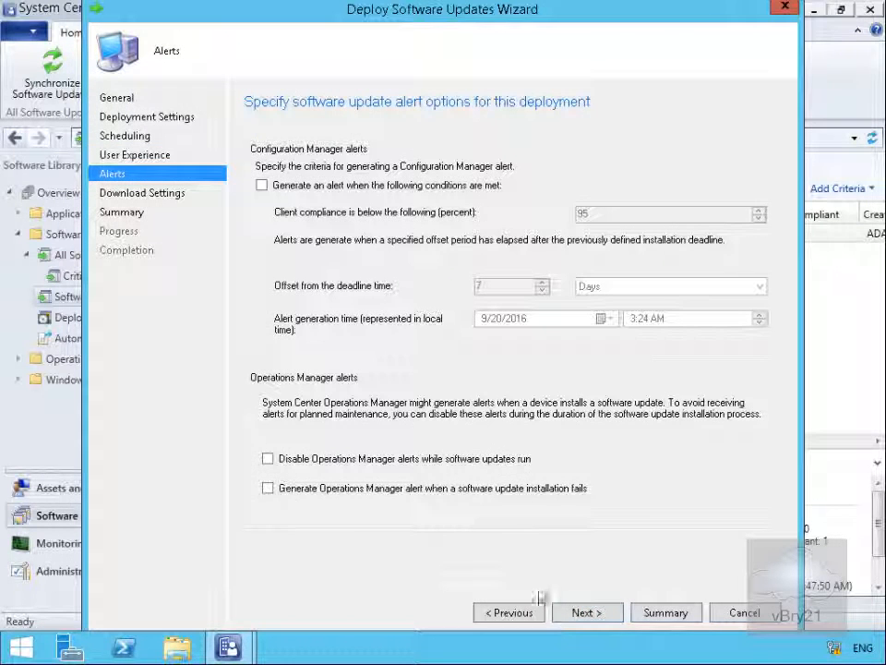
left_click(276, 186)
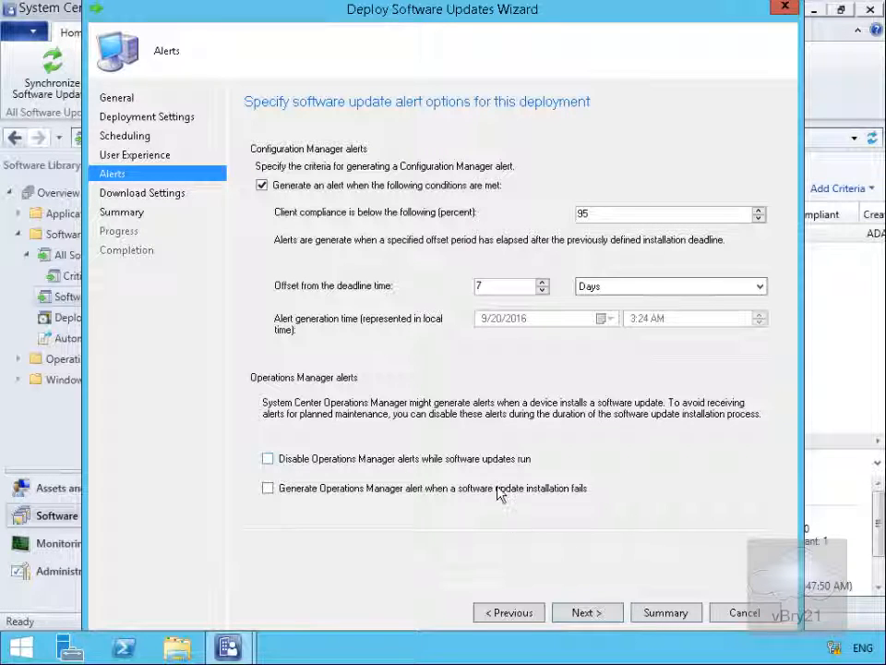
left_click(594, 620)
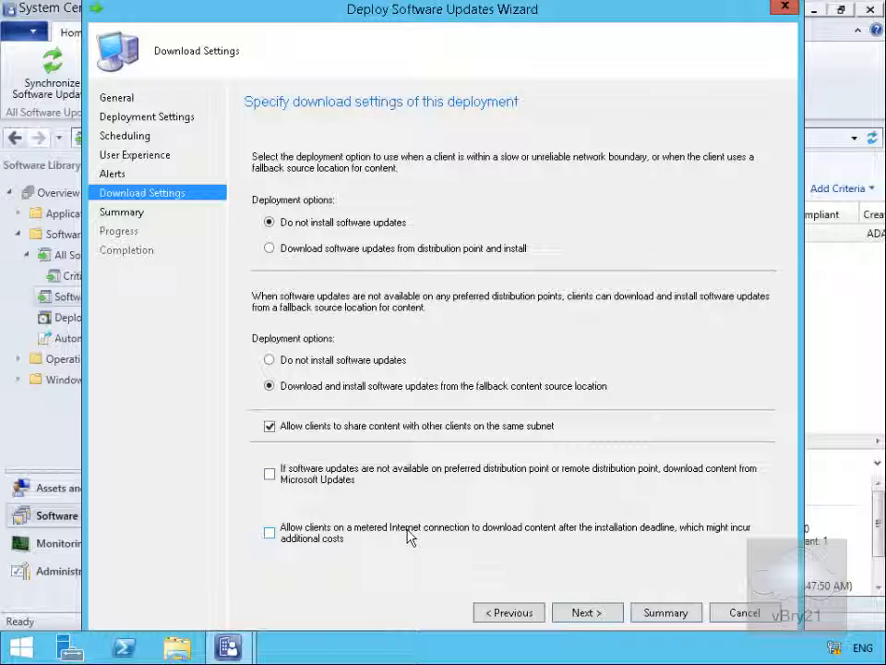
left_click(586, 616)
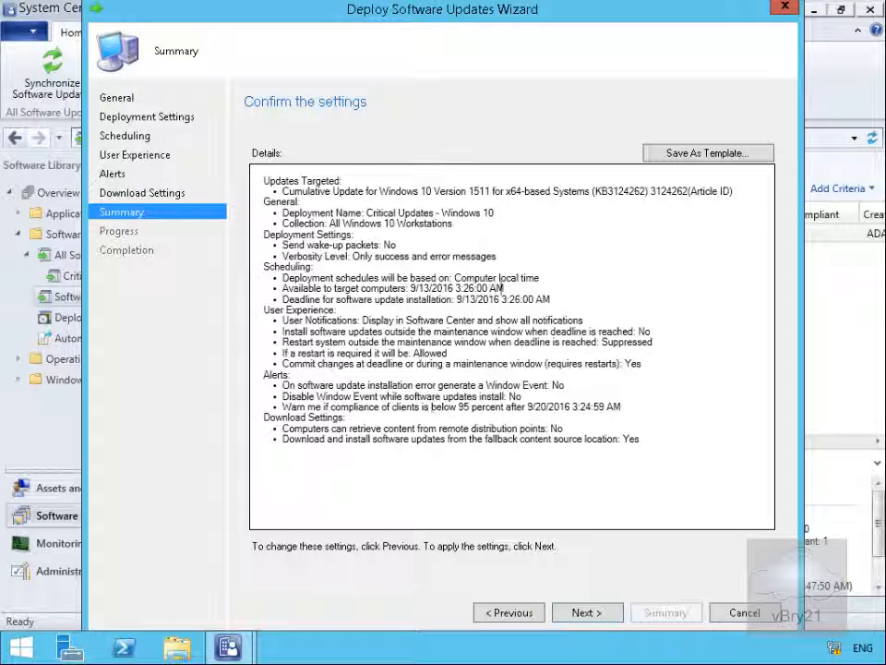
- Save the deployment settings as a template named Critical Updates - Windows 10, and complete the deployment wizard
left_click(667, 155)
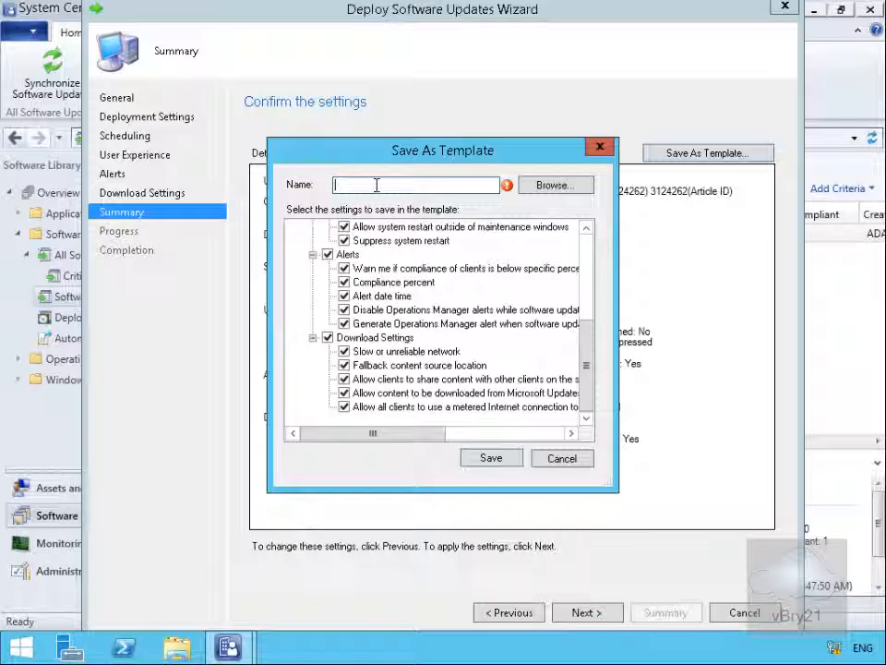
type("Critical Updates - Windows 10")
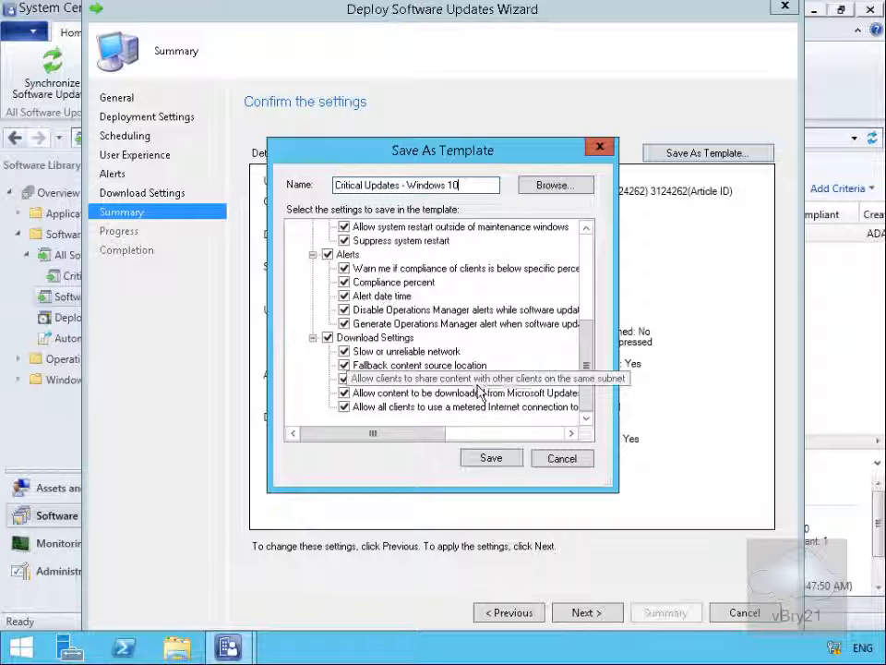
left_click(496, 460)
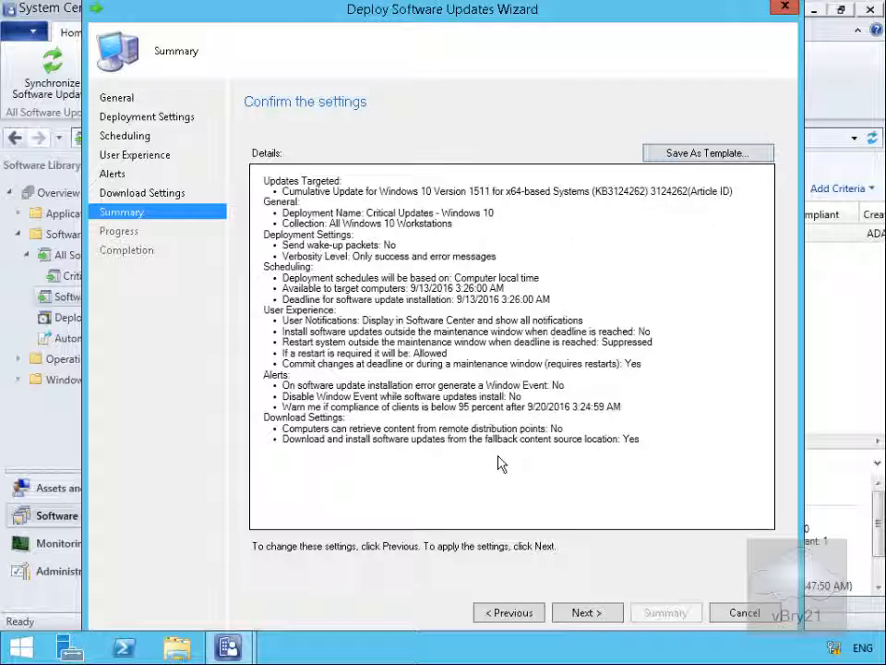
left_click(586, 613)
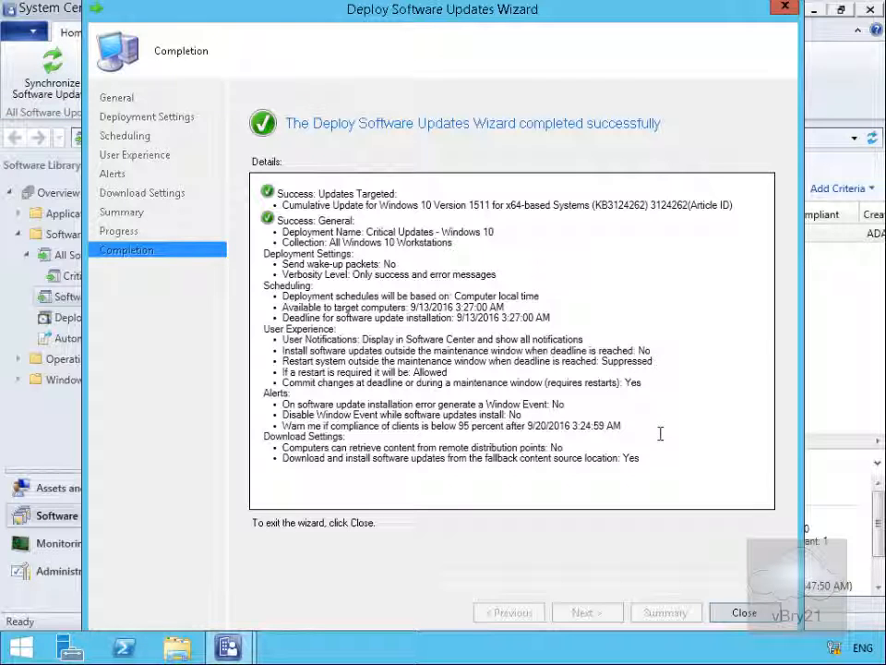
left_click(744, 612)
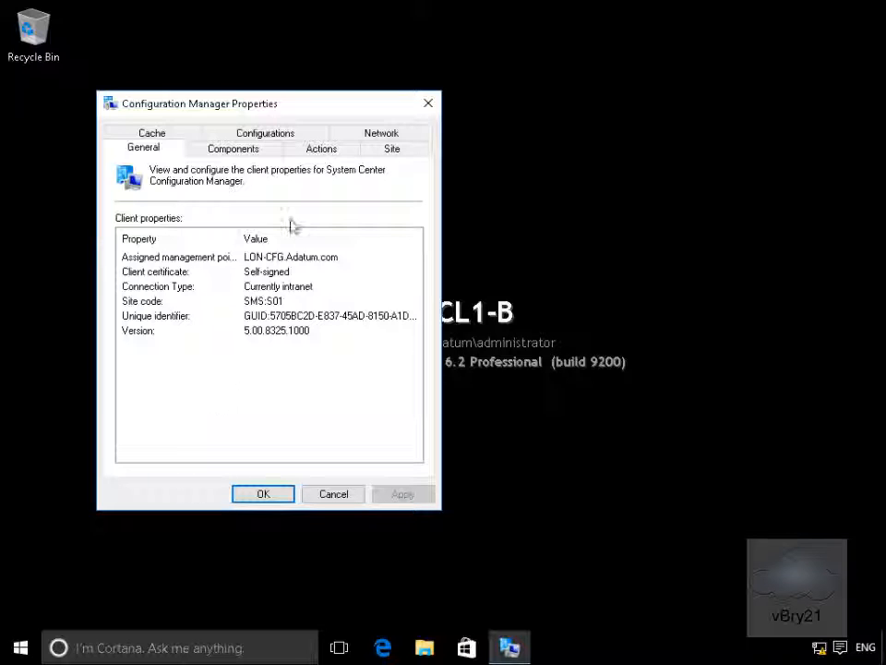
- On the client computer, run the Machine Policy Retrieval & Evaluation Cycle from Configuration Manager Properties
left_click(303, 151)
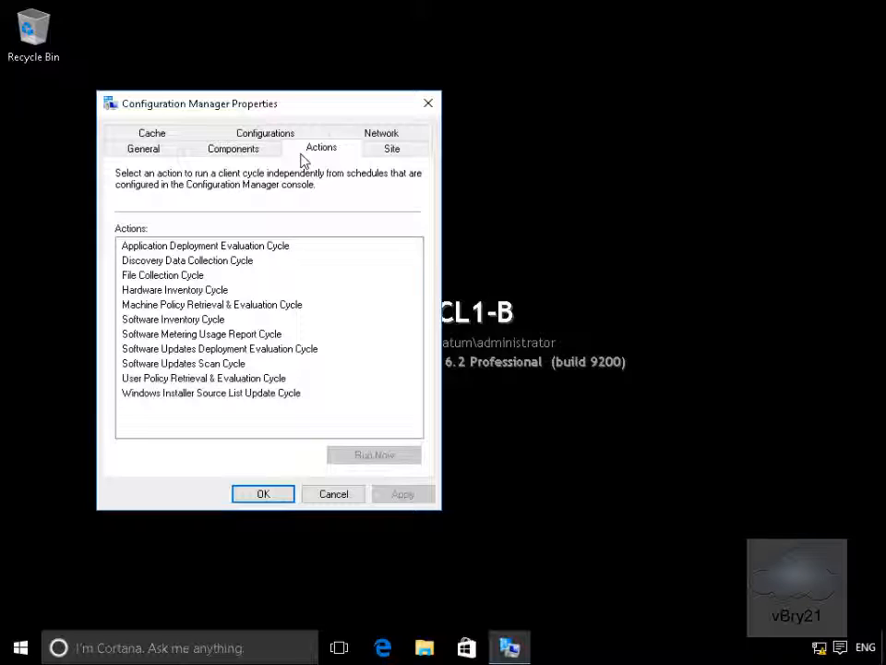
left_click(238, 305)
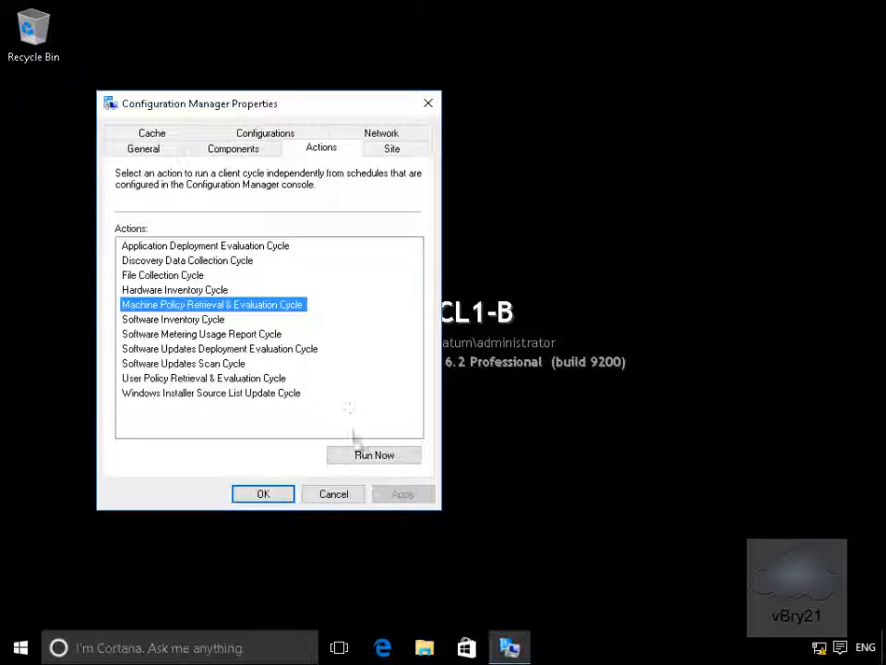
left_click(357, 457)
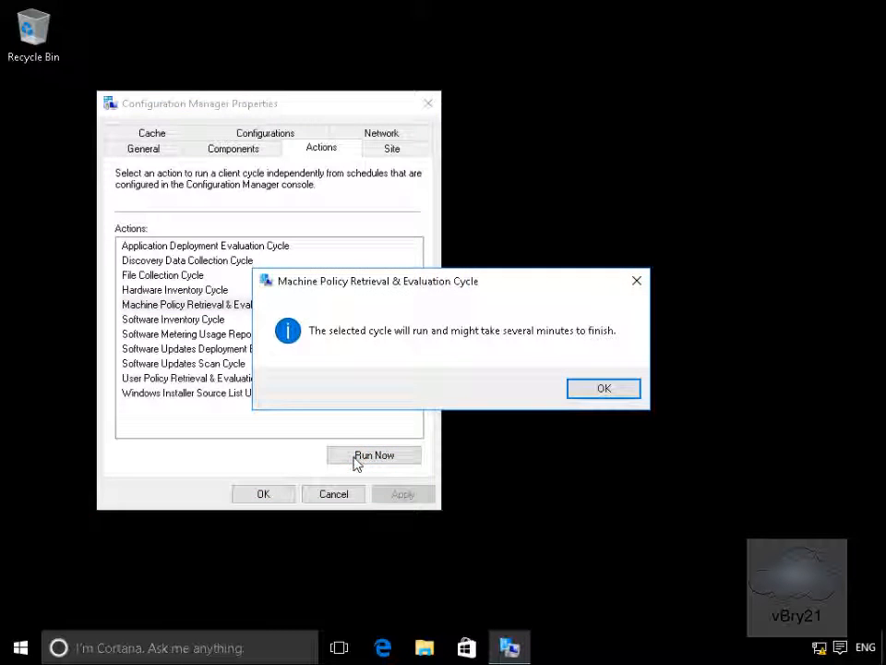
left_click(594, 389)
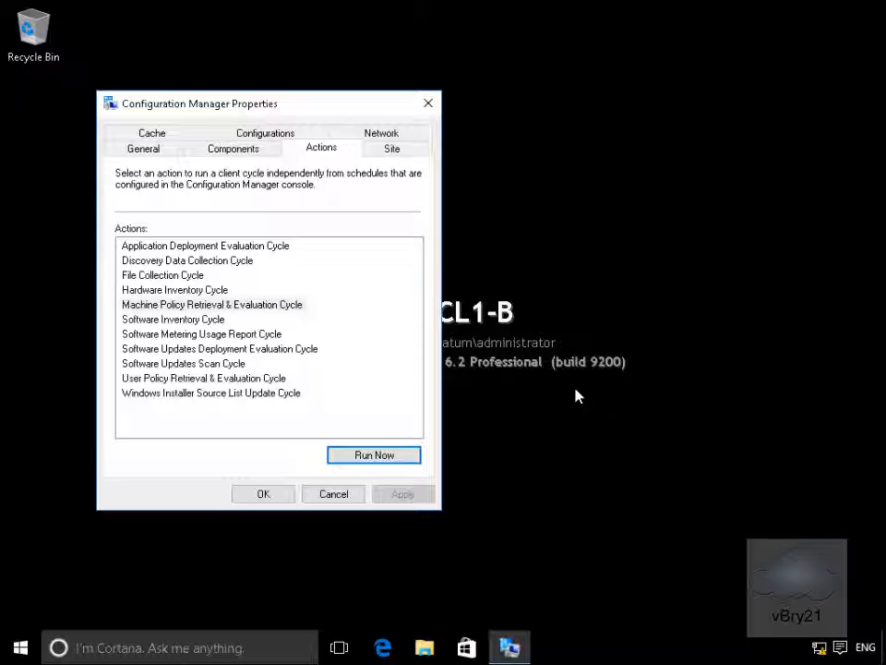
- Run the Software Updates Deployment Evaluation Cycle on the client and acknowledge the notice
left_click(267, 352)
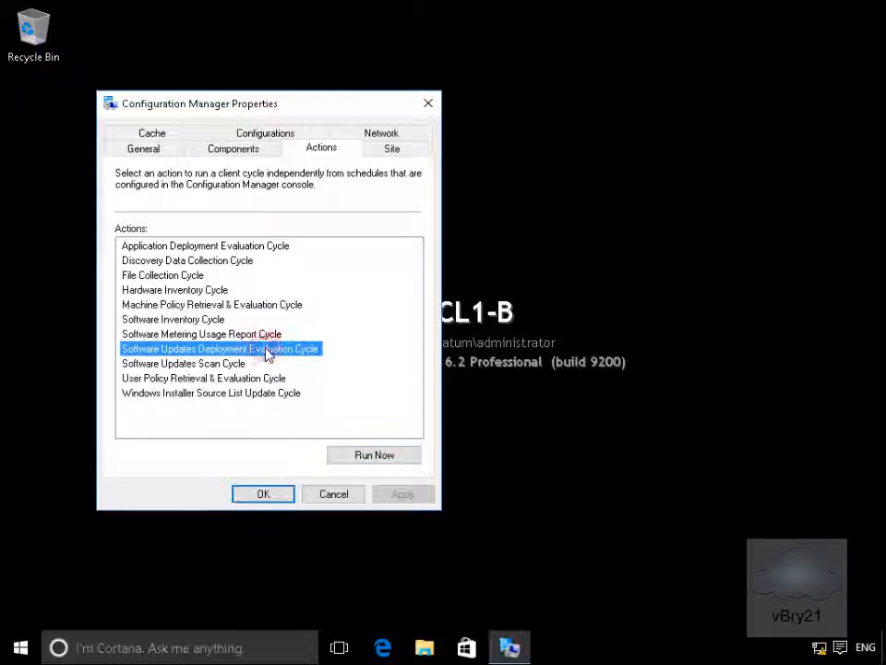
left_click(351, 456)
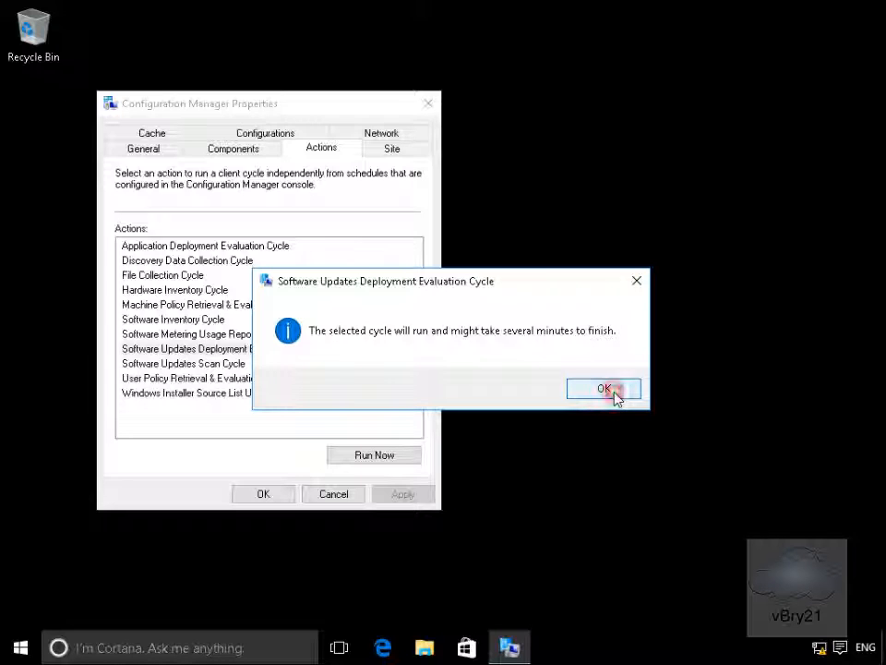
left_click(614, 393)
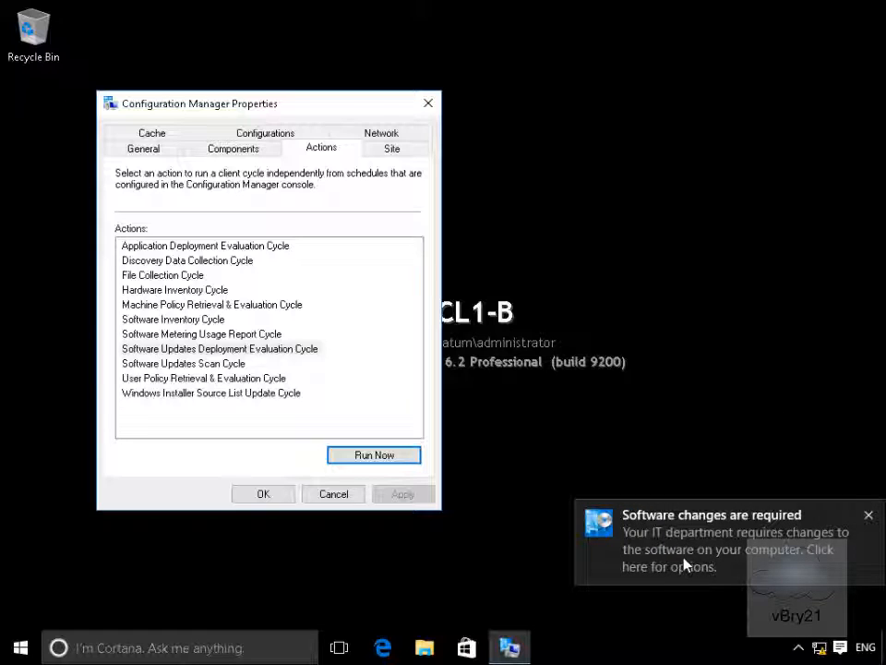
- Open the required software changes in Software Center and restart the computer for the Windows 10 cumulative update KB3124262
left_click(708, 563)
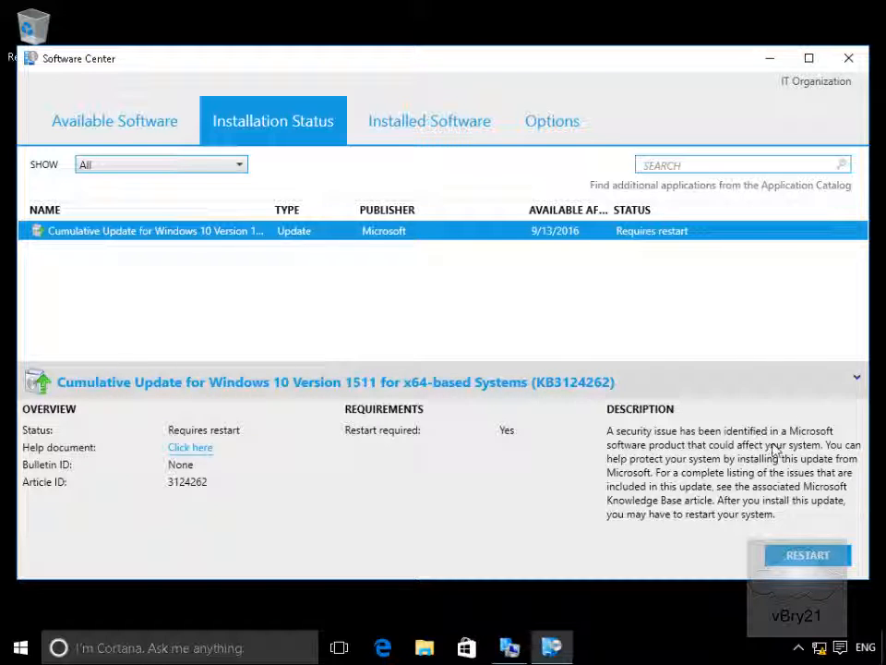
left_click(825, 559)
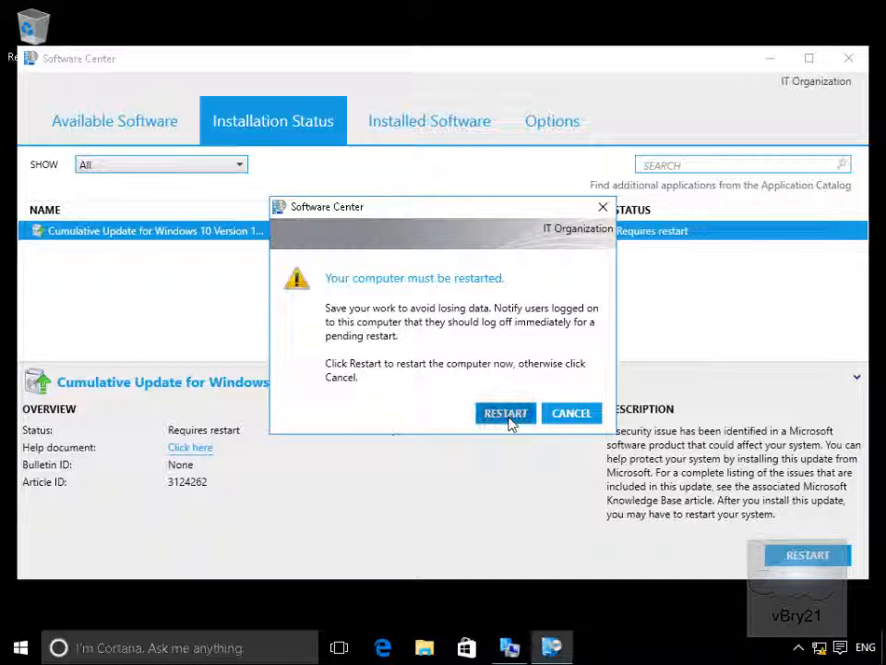
left_click(511, 421)
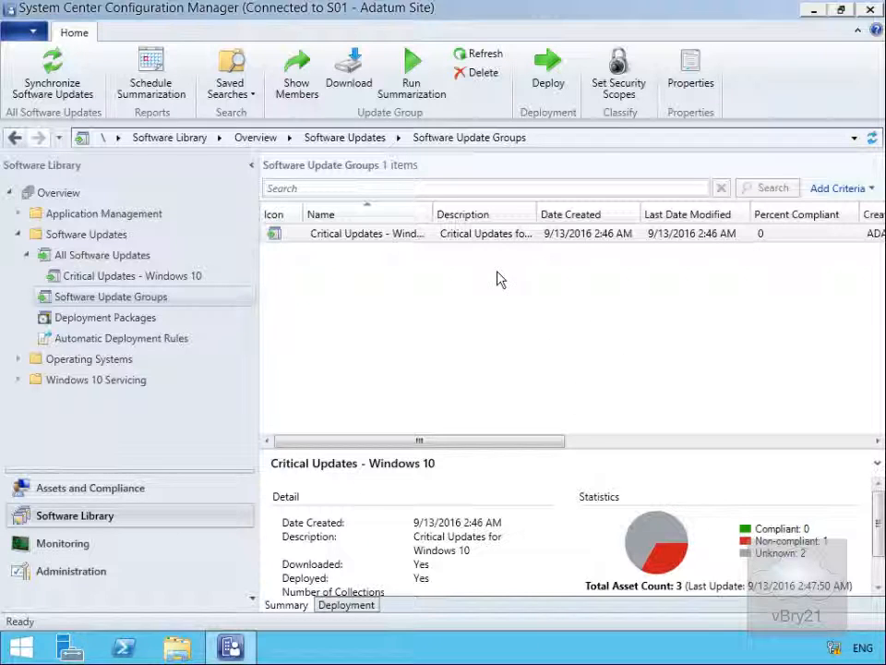
- Back in the Configuration Manager console, run summarization for the Critical Updates - Windows 10 update group
left_click(409, 88)
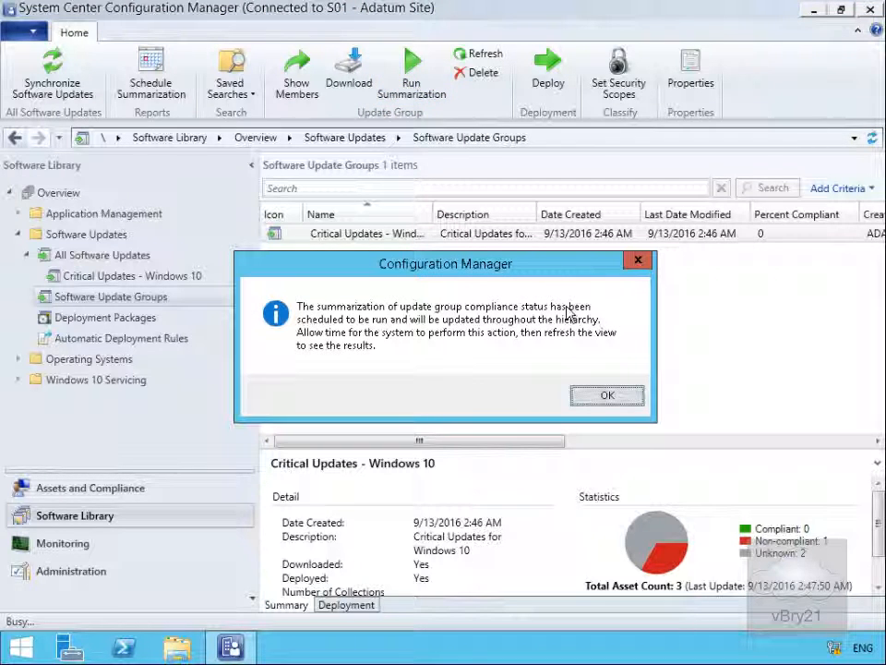
left_click(591, 394)
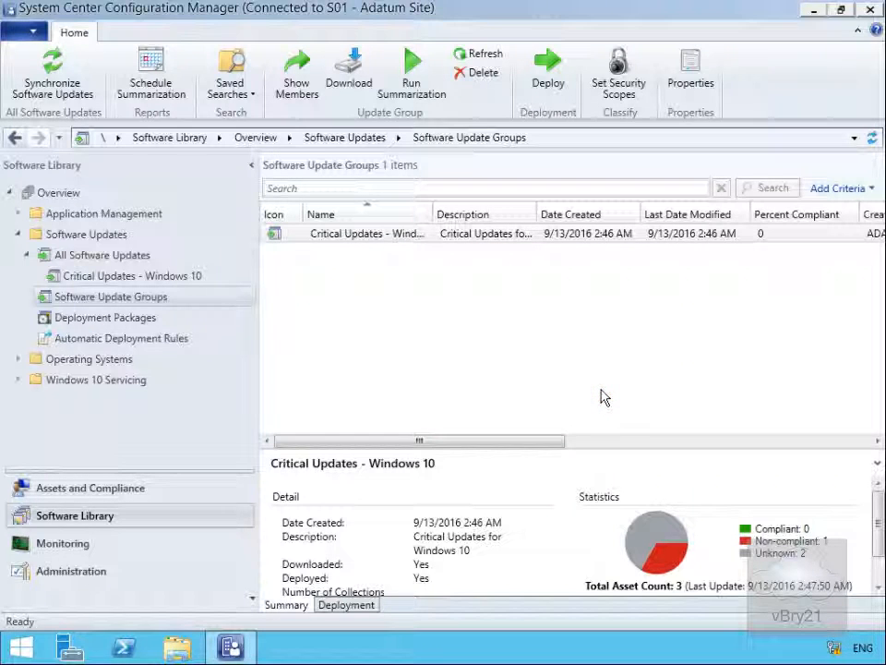